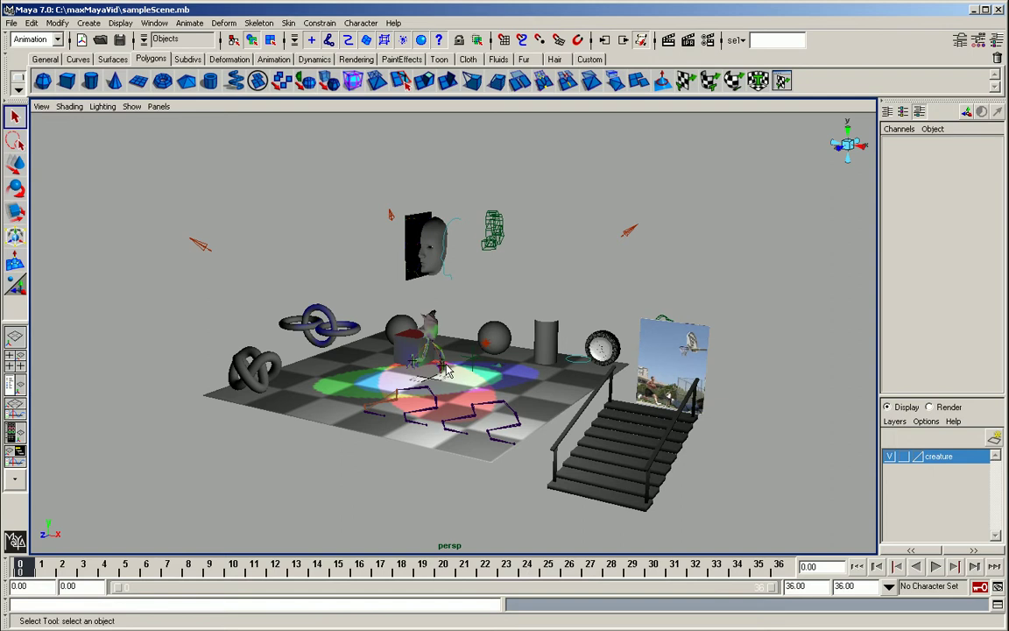
# Engage Alt navigation in Maya's perspective viewport to start tumbling the camera
pyautogui.press('alt')
# Tumble the camera around the sample scene, then track it sideways across the floor
pyautogui.keyDown('alt'); pyautogui.moveTo(447, 372); pyautogui.dragTo(525, 419); pyautogui.keyUp('alt')
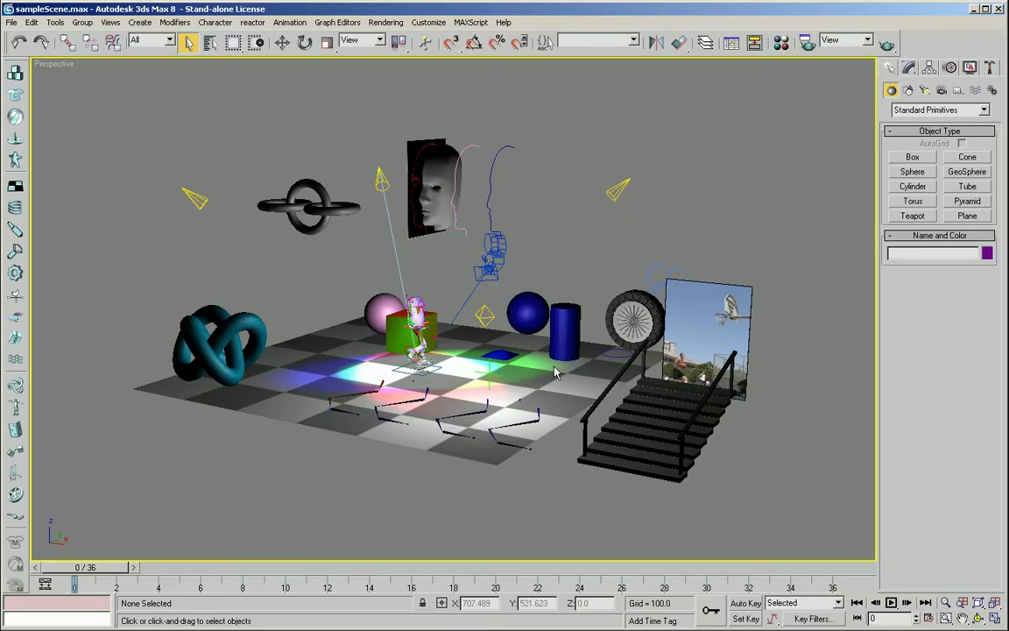
pyautogui.keyDown('alt'); pyautogui.moveTo(555, 372); pyautogui.dragTo(492, 371, button='middle'); pyautogui.keyUp('alt')
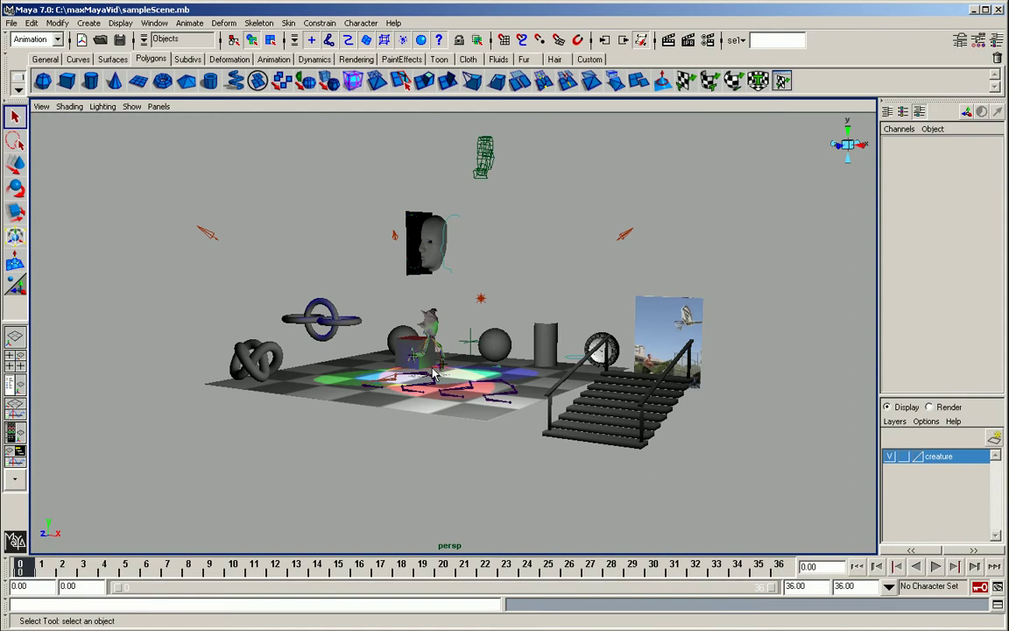
pyautogui.keyDown('alt'); pyautogui.moveTo(436, 368); pyautogui.dragTo(469, 352, button='middle'); pyautogui.keyUp('alt')
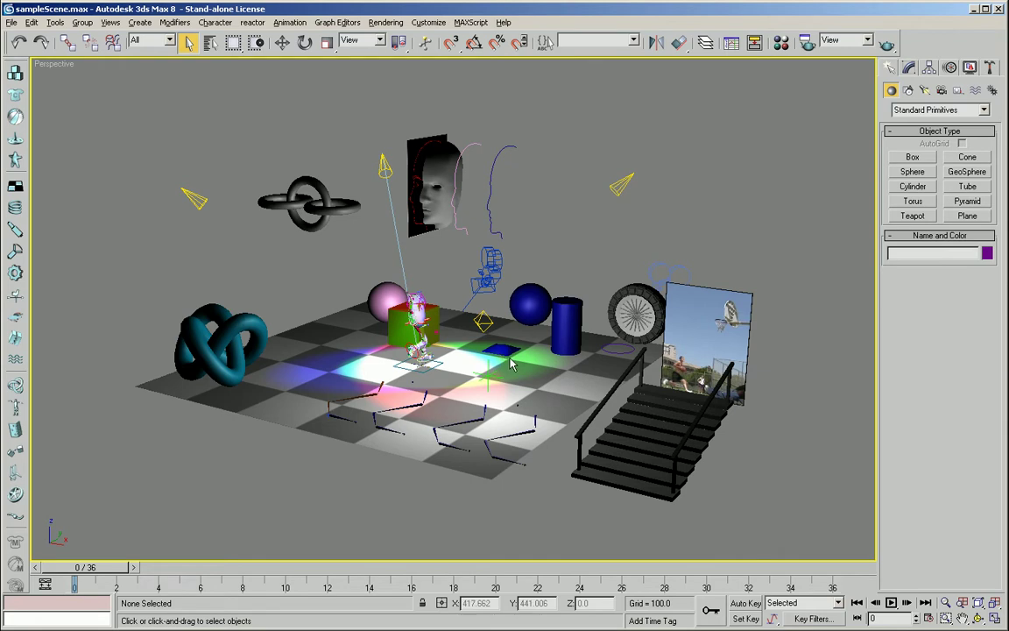
pyautogui.moveTo(560, 386)
pyautogui.mouseDown(button='middle')
pyautogui.moveTo(461, 357)
pyautogui.moveTo(560, 408)
pyautogui.moveTo(569, 377)
pyautogui.moveTo(549, 389)
pyautogui.mouseUp(button='middle')
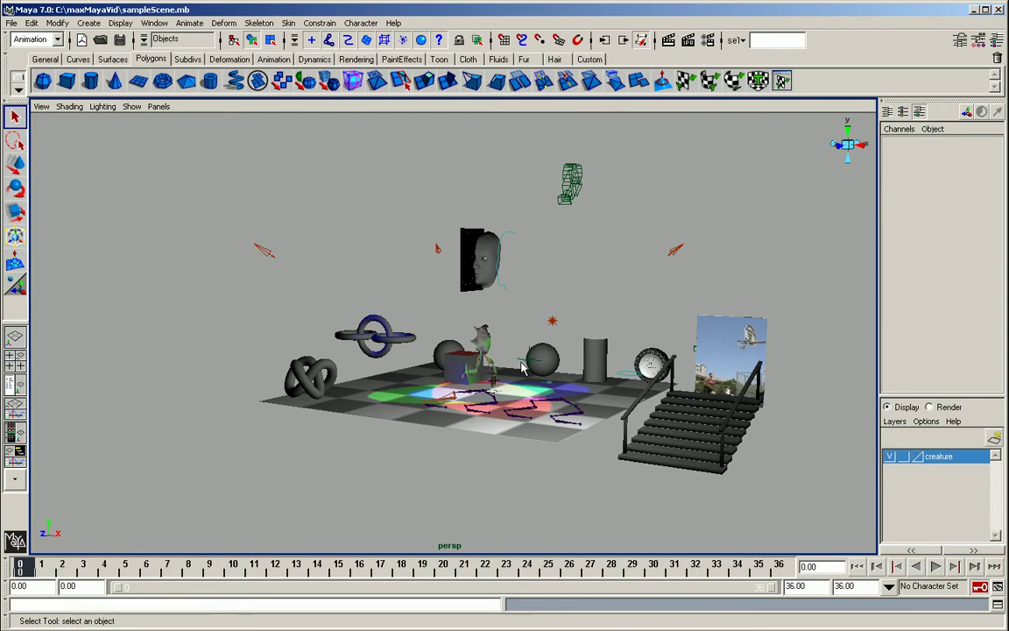
# Dolly the camera closer to the scene, then ease it slightly back out
pyautogui.keyDown('alt'); pyautogui.moveTo(501, 366); pyautogui.dragTo(509, 374); pyautogui.keyUp('alt')
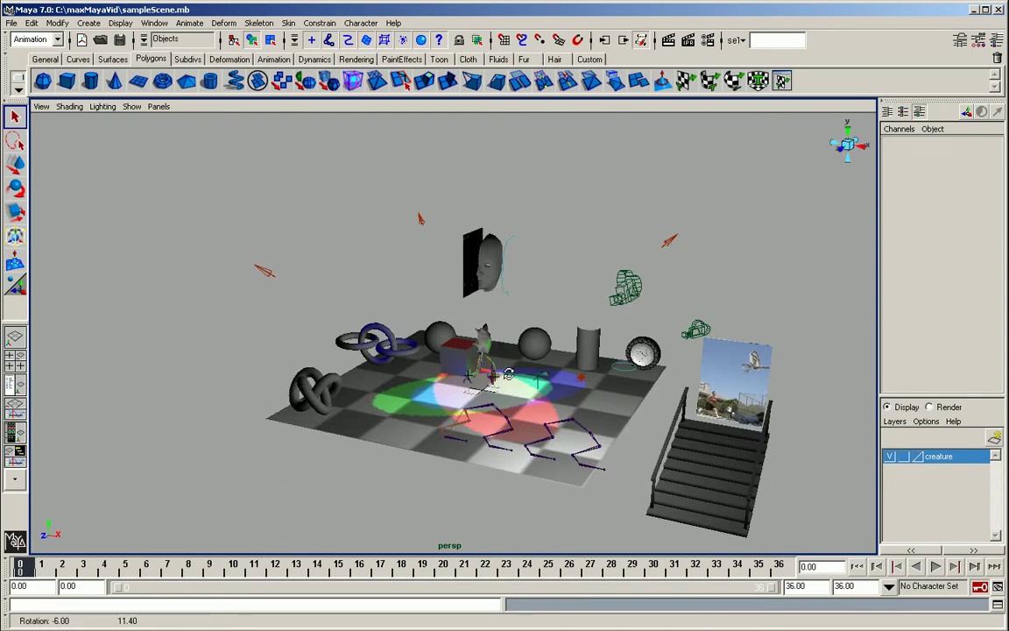
pyautogui.keyDown('alt'); pyautogui.moveTo(508, 374); pyautogui.dragTo(549, 378, button='right'); pyautogui.keyUp('alt')
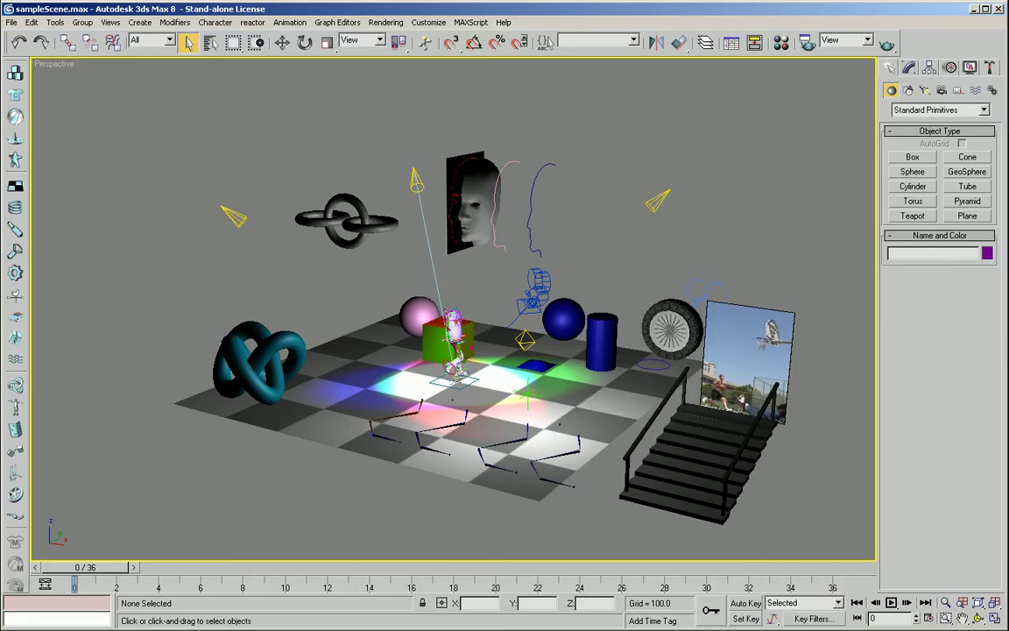
pyautogui.moveTo(564, 413); pyautogui.dragTo(564, 438)
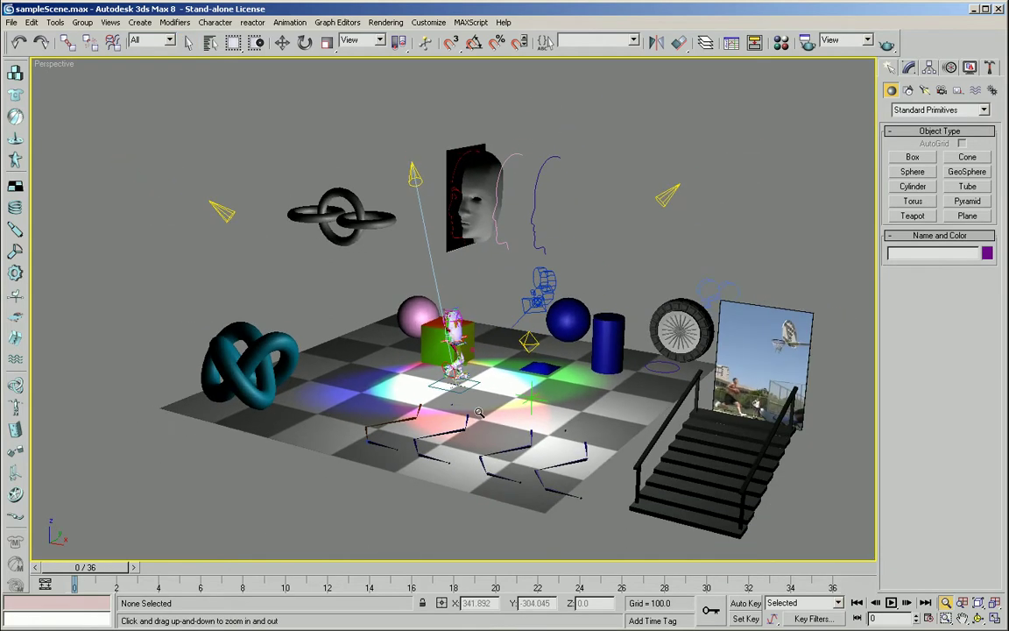
pyautogui.rightClick(491, 500)
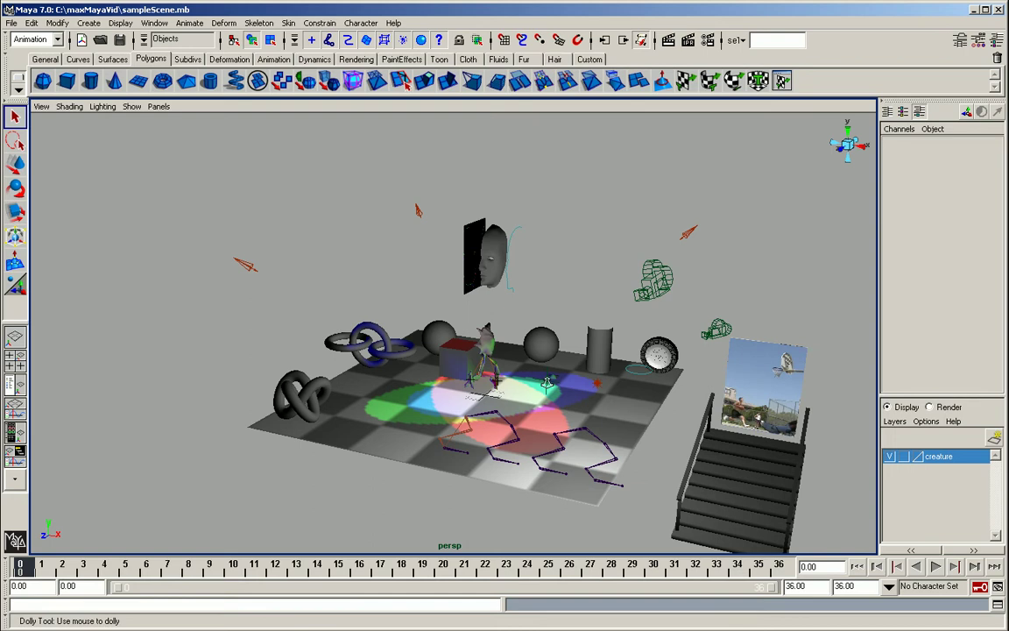
# Dolly the camera back and orbit down to a near-horizontal view of the floor
pyautogui.keyDown('alt'); pyautogui.moveTo(585, 402); pyautogui.dragTo(483, 366, button='right'); pyautogui.keyUp('alt')
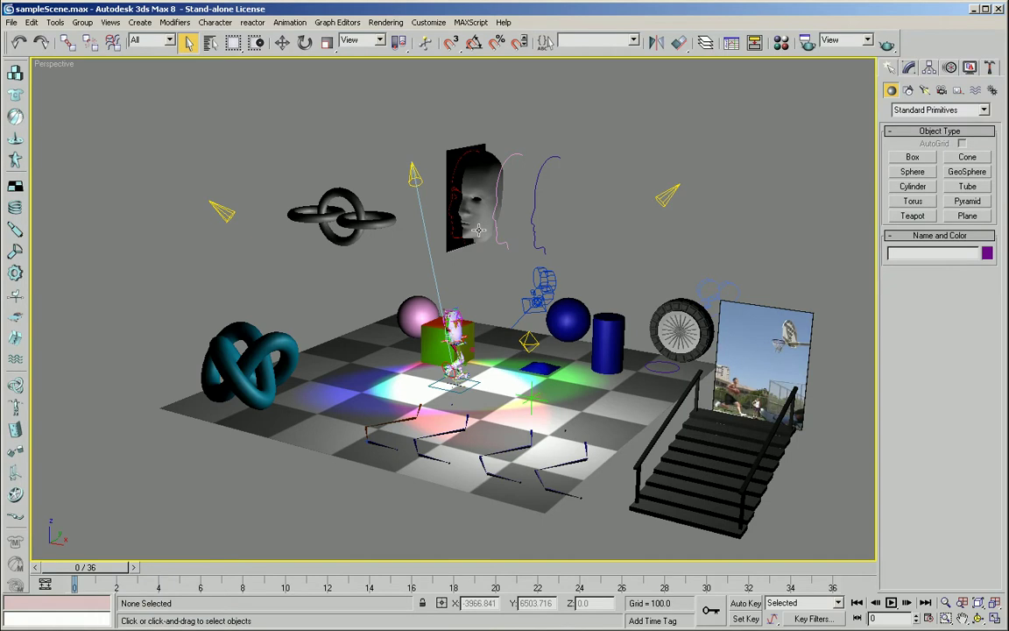
pyautogui.moveTo(480, 230)
pyautogui.keyDown('alt'); pyautogui.mouseDown(button='middle')
pyautogui.moveTo(491, 263)
pyautogui.moveTo(448, 356)
pyautogui.moveTo(470, 249)
pyautogui.mouseUp(button='middle'); pyautogui.keyUp('alt')
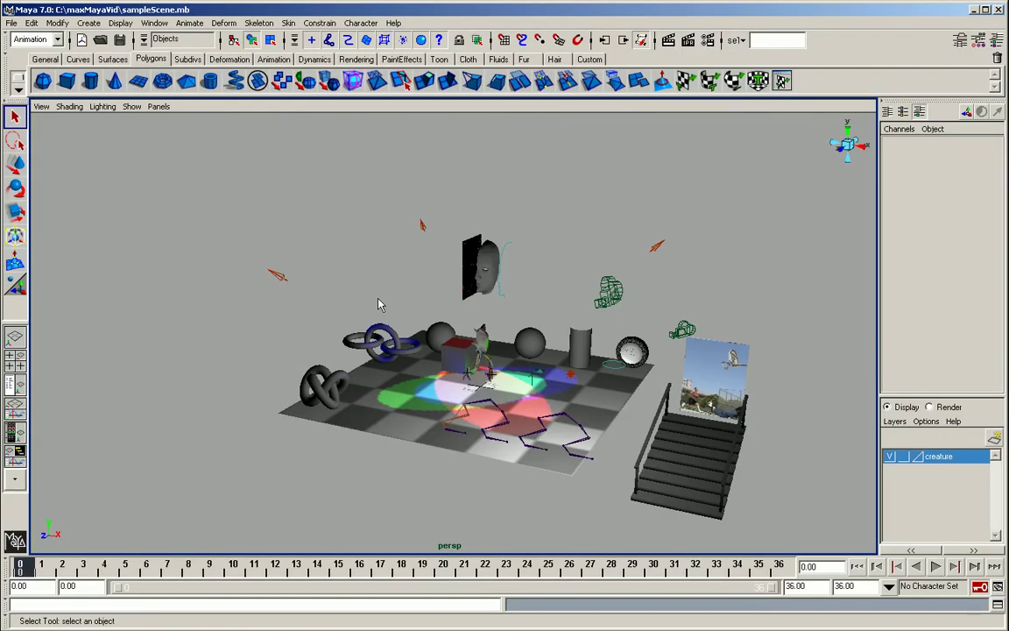
# Select a torus in the linked chain and frame the view on it with F
pyautogui.keyDown('alt'); pyautogui.moveTo(379, 300); pyautogui.dragTo(367, 289); pyautogui.keyUp('alt')
pyautogui.click(344, 355)
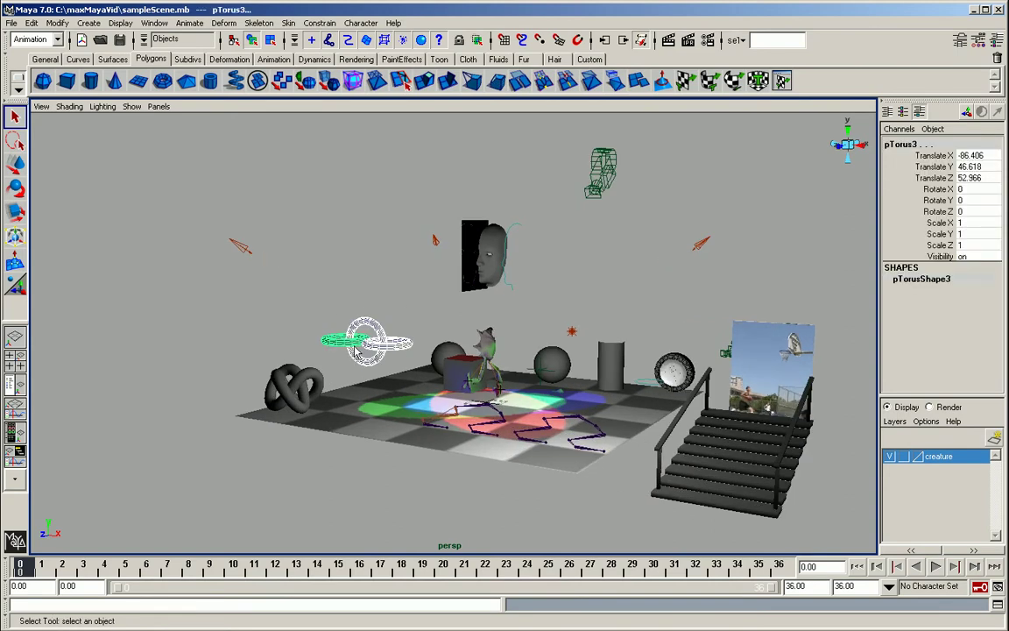
pyautogui.press('f')
# Select pTorus3, pTorus2 and pTorus1 in turn, then toggle wireframe-on-shaded with 5
pyautogui.click(301, 213)
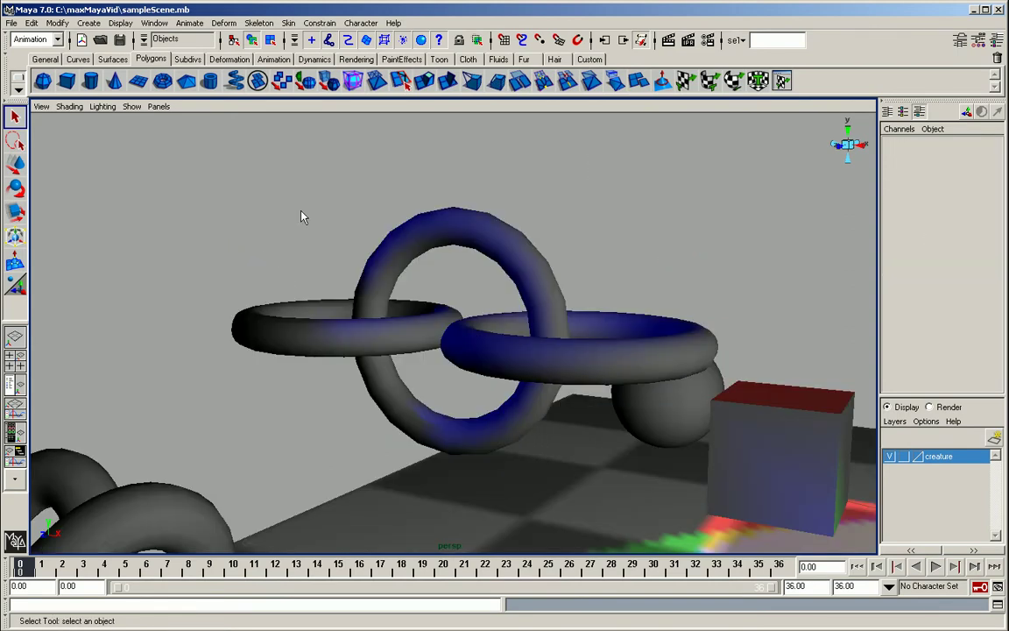
pyautogui.moveTo(303, 215); pyautogui.dragTo(193, 341)
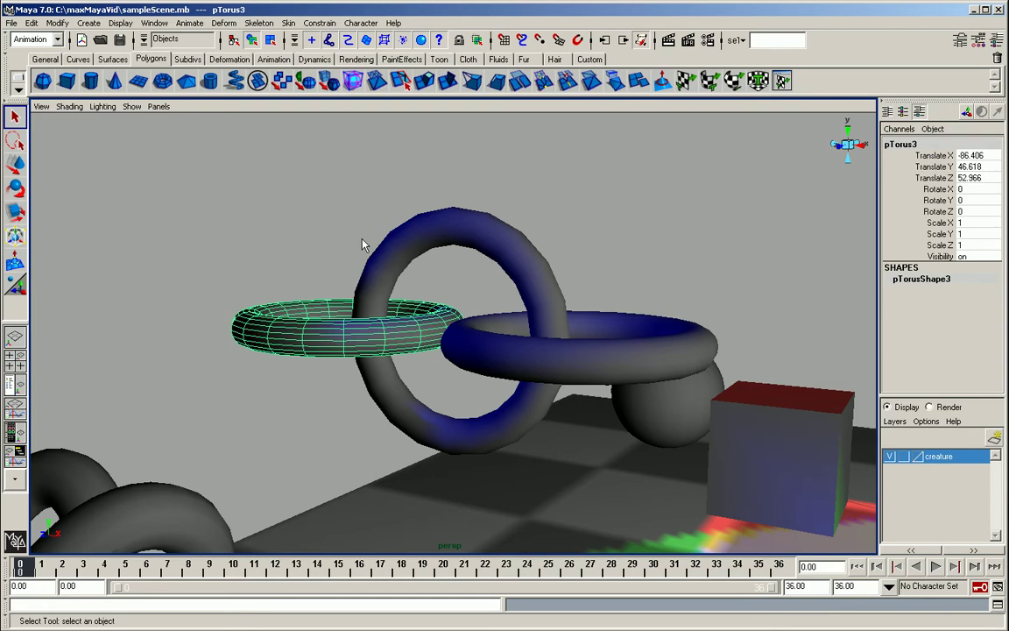
pyautogui.click(438, 248)
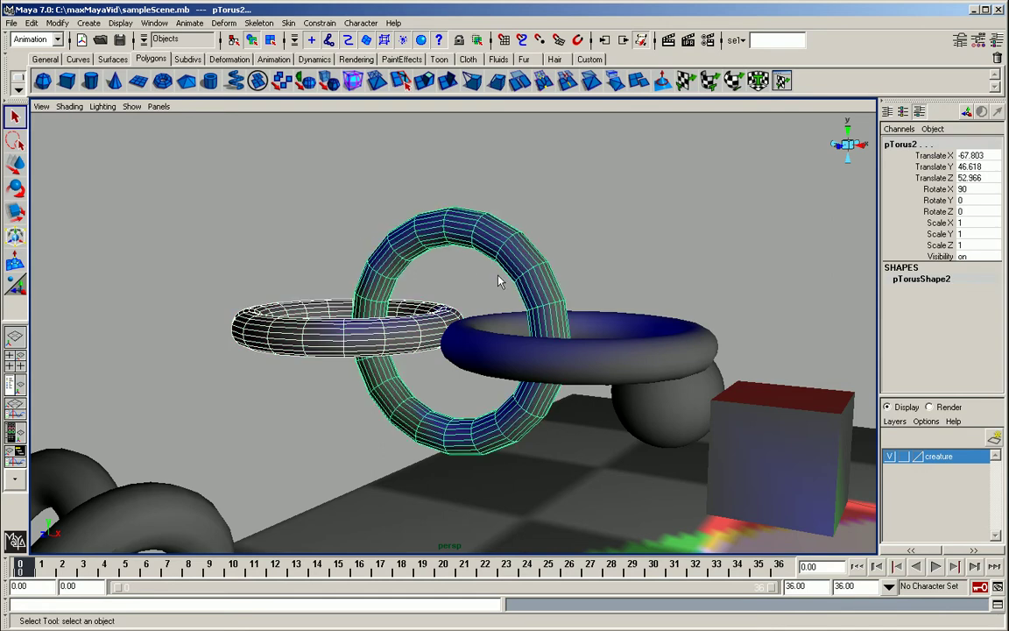
pyautogui.click(636, 322)
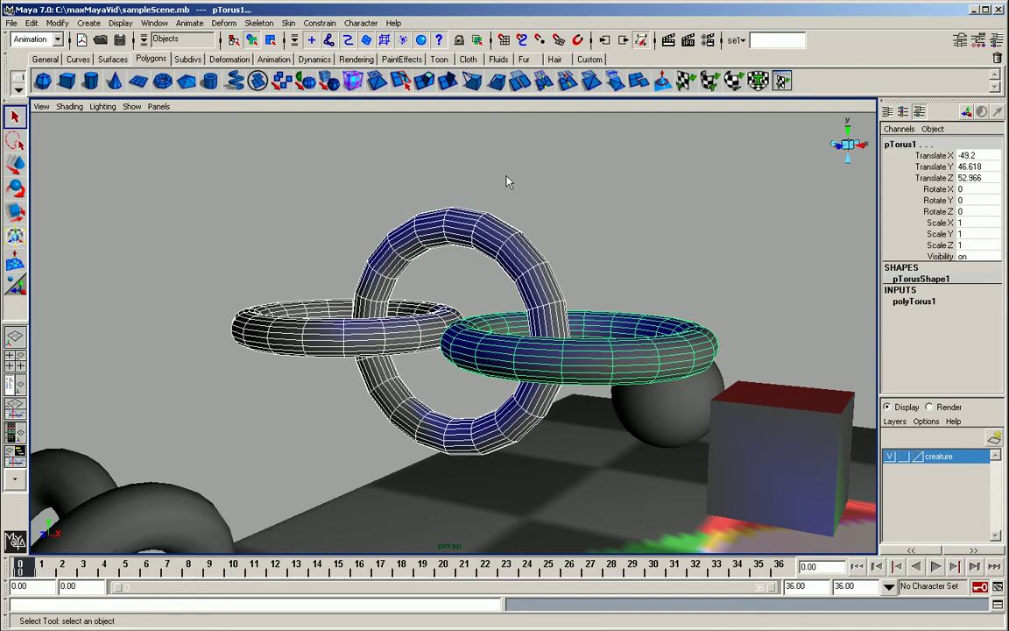
pyautogui.press('5')
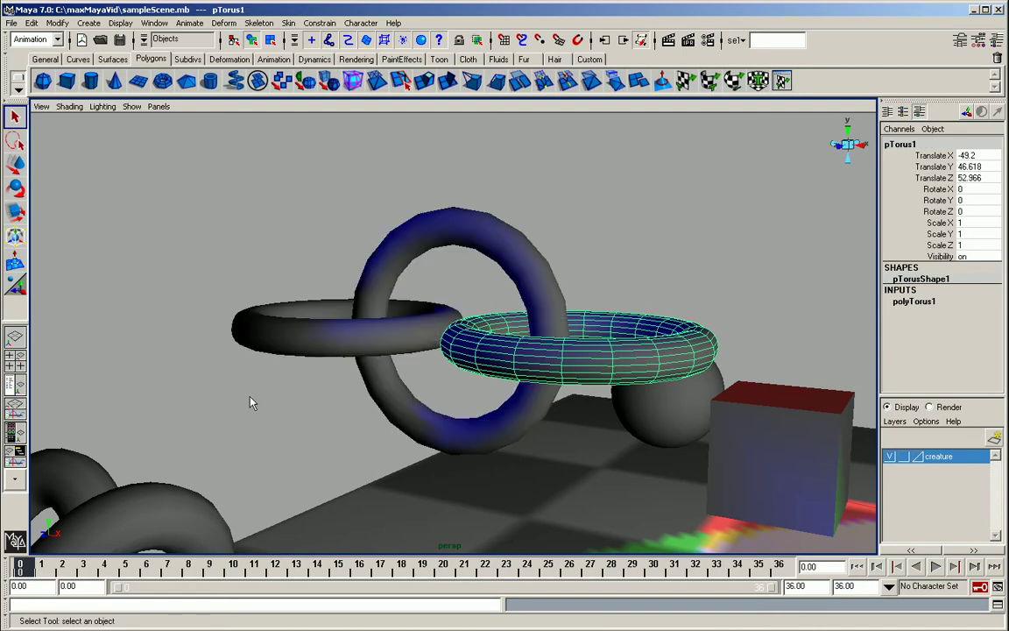
# Select pTorus1 alone, then marquee-select the upright and left tori together
pyautogui.moveTo(593, 279); pyautogui.dragTo(539, 390)
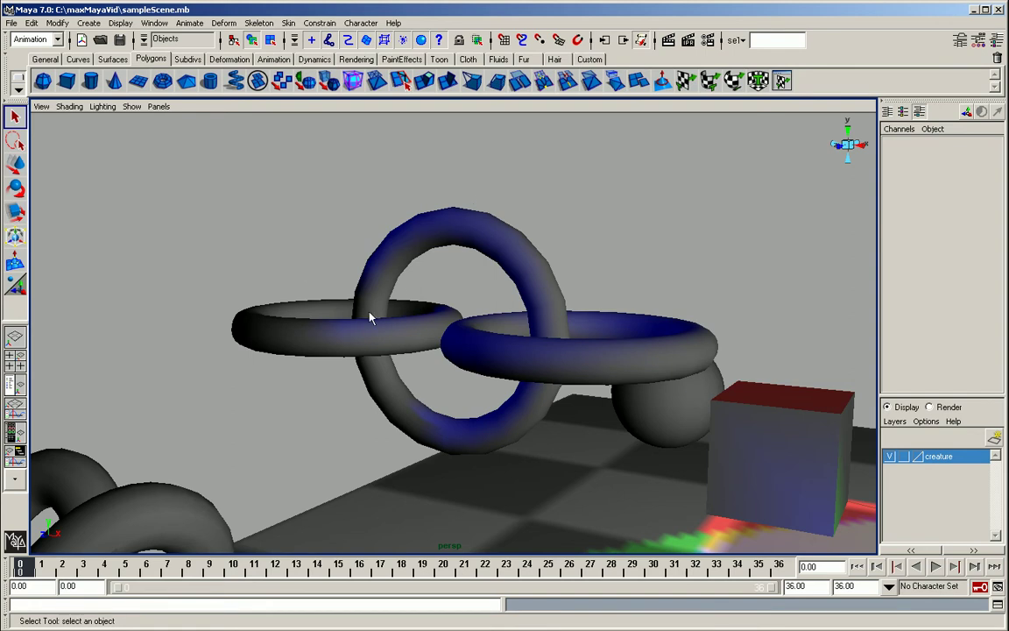
pyautogui.click(613, 314)
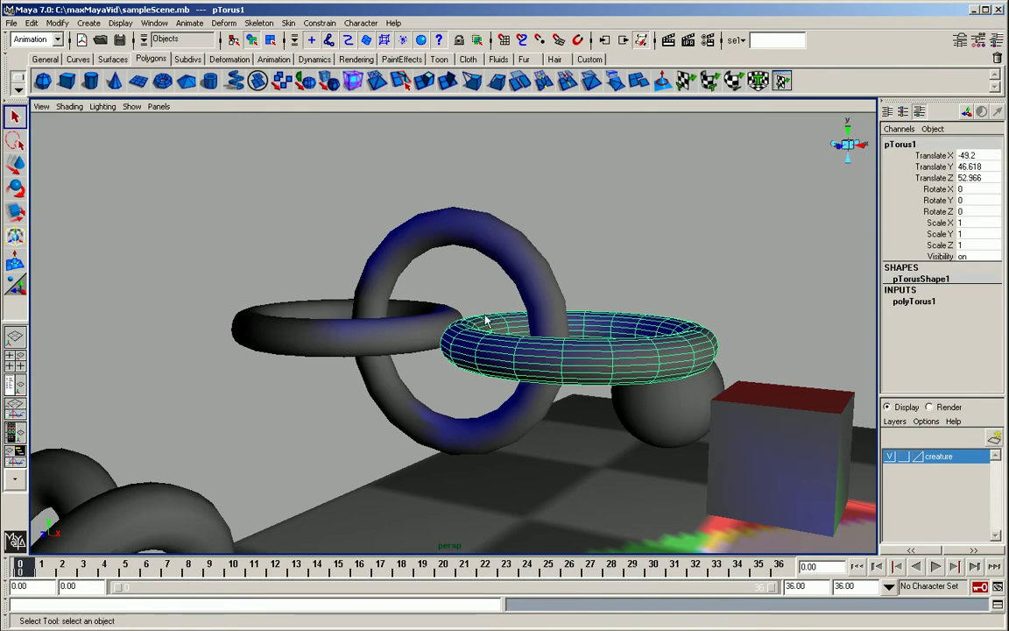
pyautogui.moveTo(486, 210); pyautogui.dragTo(321, 308)
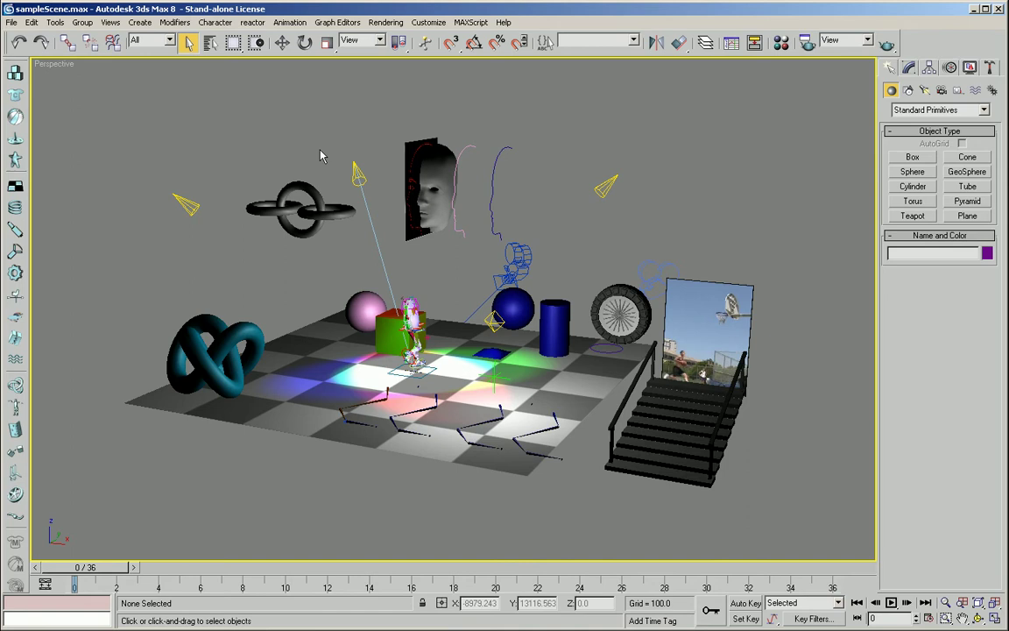
# Select all three linked tori, frame them with Z, and orbit around them
pyautogui.moveTo(263, 152); pyautogui.dragTo(307, 300)
pyautogui.press('z')
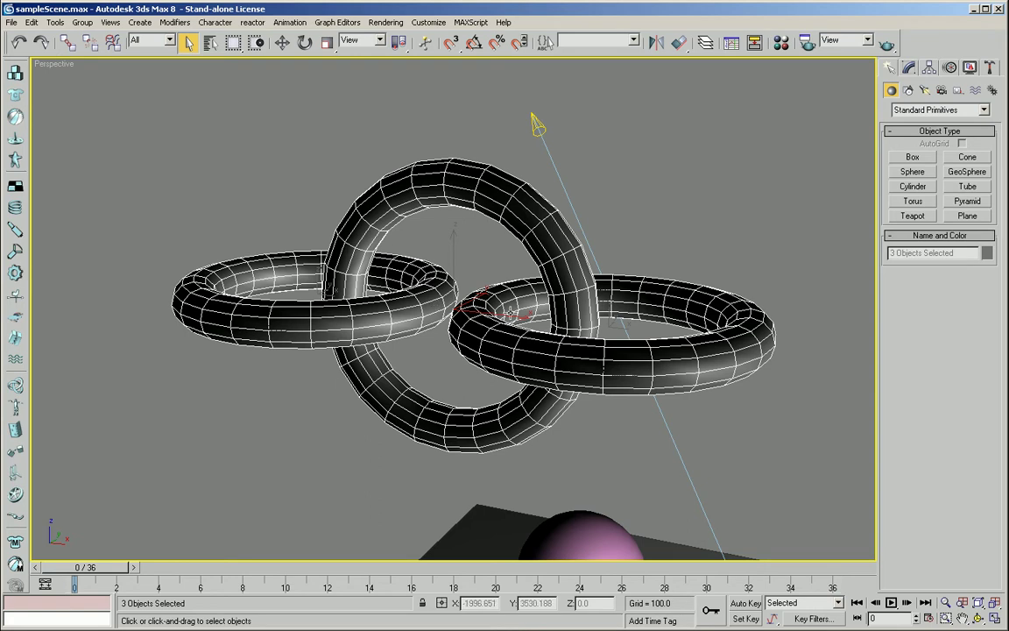
pyautogui.keyDown('alt'); pyautogui.moveTo(557, 292); pyautogui.dragTo(529, 326, button='middle'); pyautogui.keyUp('alt')
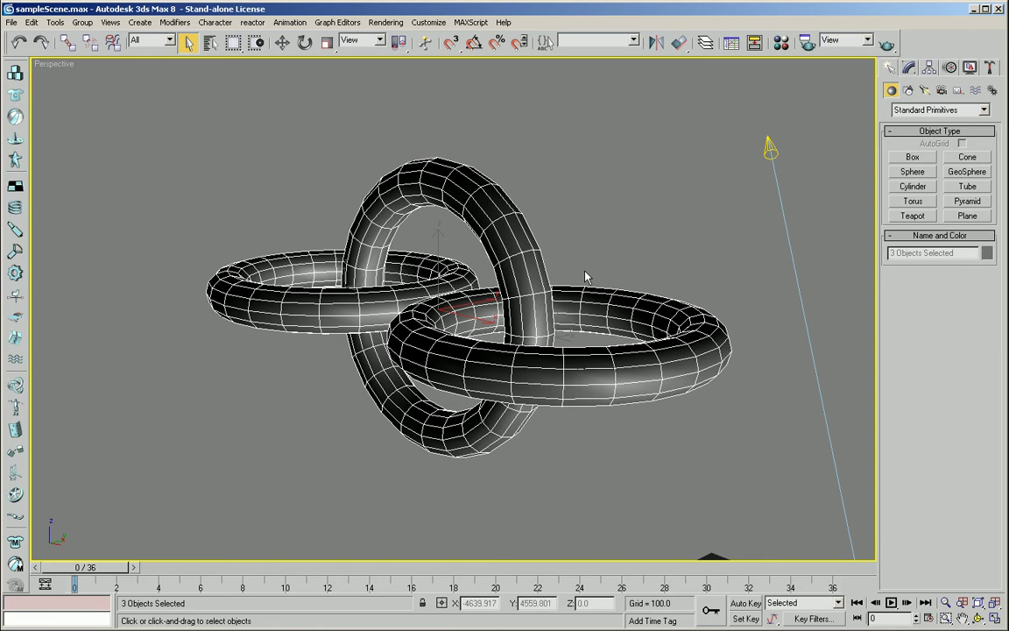
# Select Torus03_primitive, add the upright torus, marquee Torus01_primitive, then deselect it
pyautogui.click(613, 260)
pyautogui.click(622, 368)
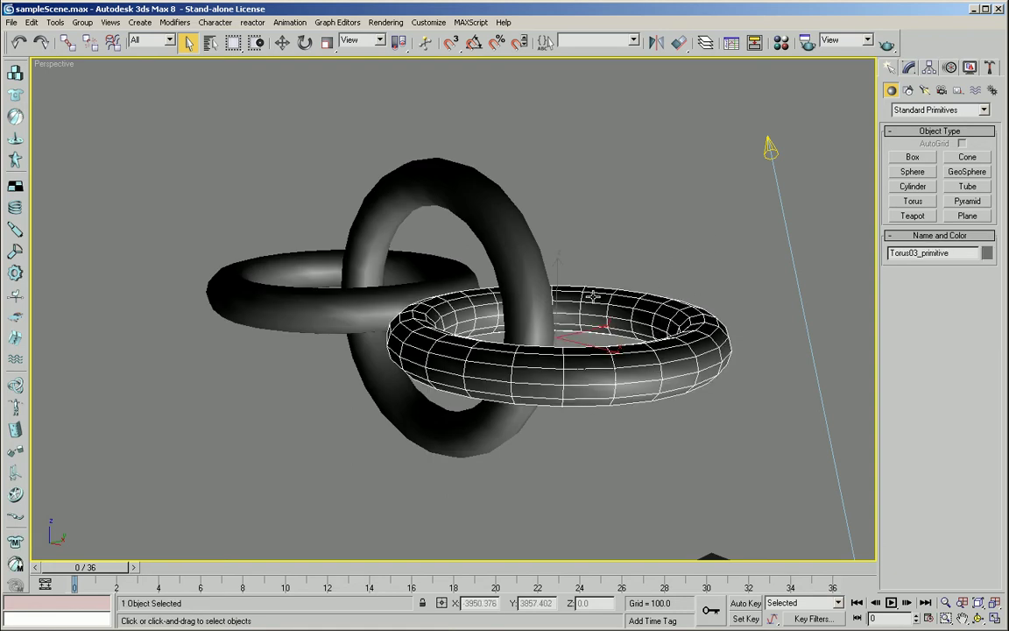
pyautogui.moveTo(531, 168); pyautogui.dragTo(438, 201)
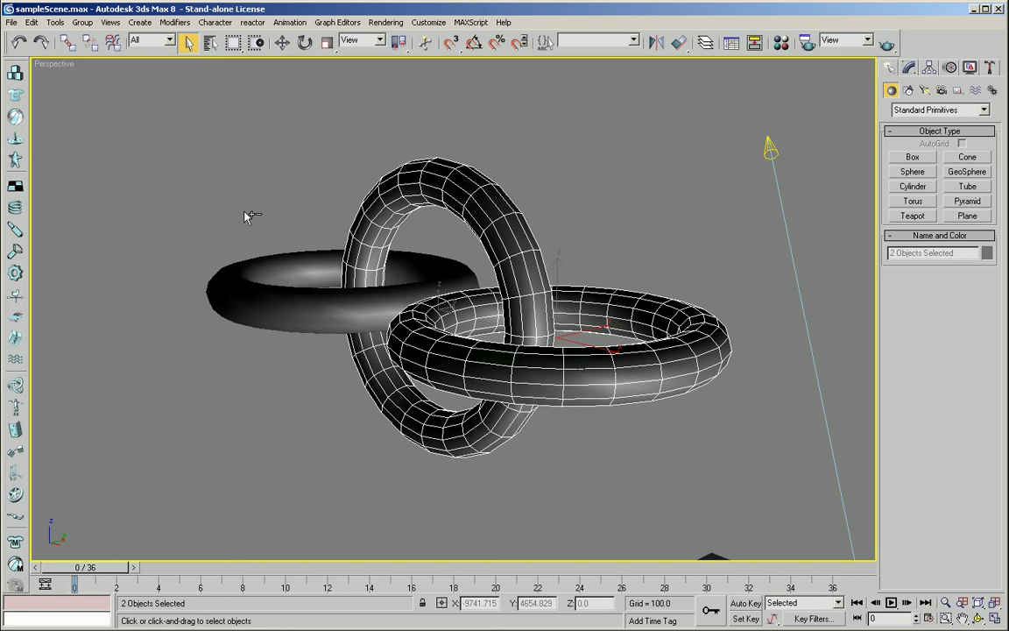
pyautogui.moveTo(245, 214); pyautogui.dragTo(605, 421)
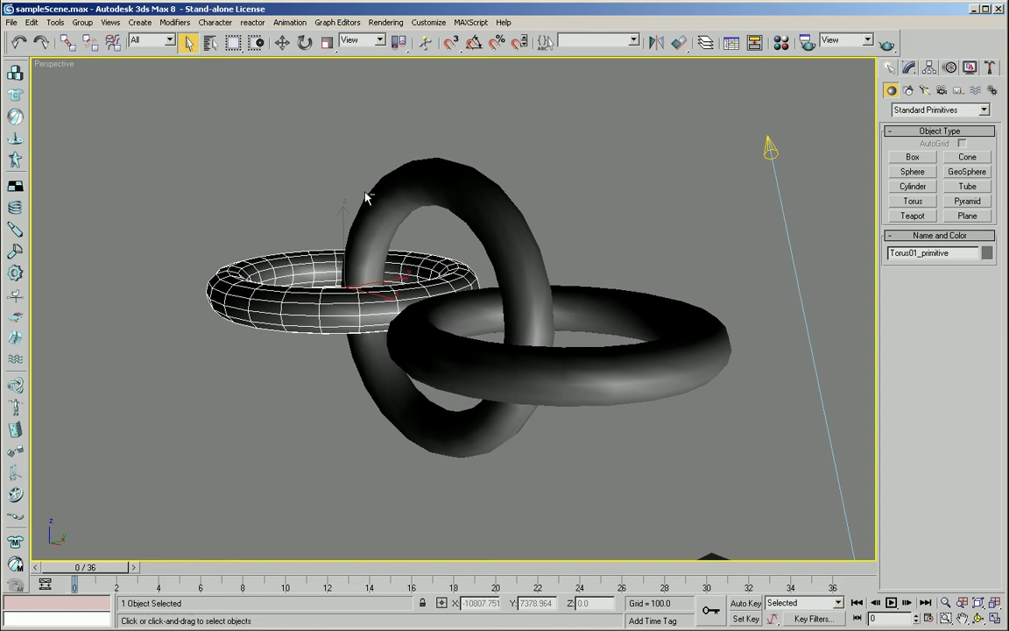
pyautogui.click(191, 330)
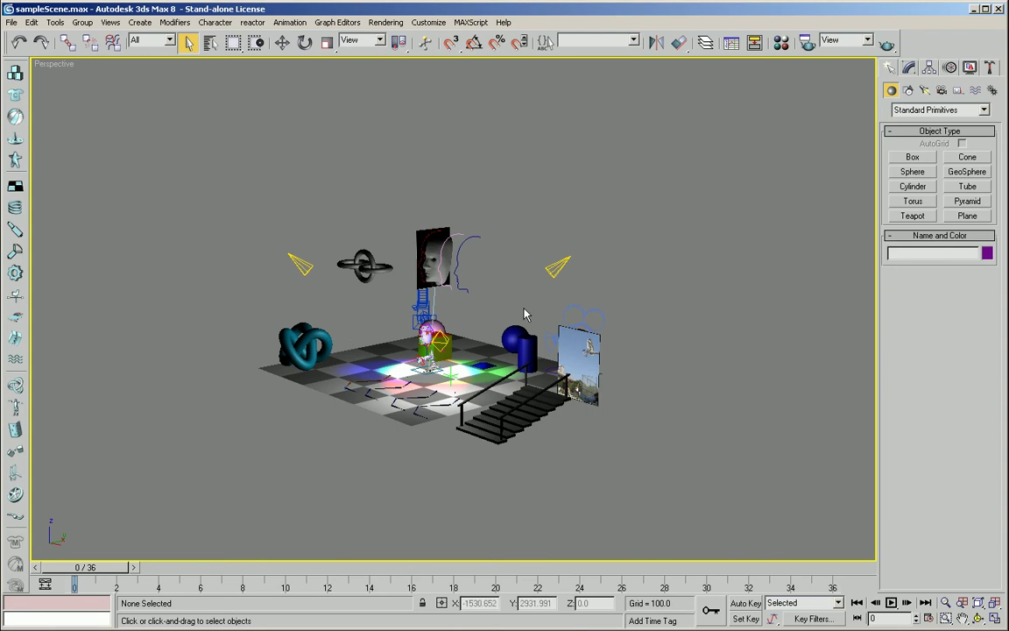
# Select the Torus03_primitive ring in the Perspective viewport
pyautogui.click(364, 265)
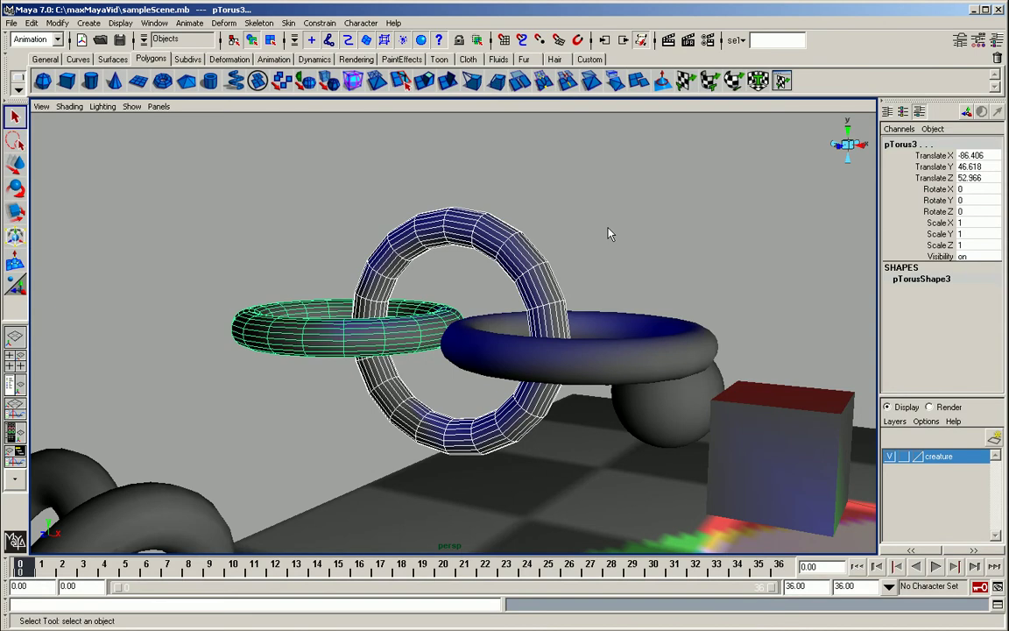
# Pull back, select pTorus2, frame it with F, then frame the whole scene with A
pyautogui.keyDown('alt'); pyautogui.moveTo(608, 230); pyautogui.dragTo(528, 233, button='right'); pyautogui.keyUp('alt')
pyautogui.click(505, 254)
pyautogui.scroll(2, 505, 254)
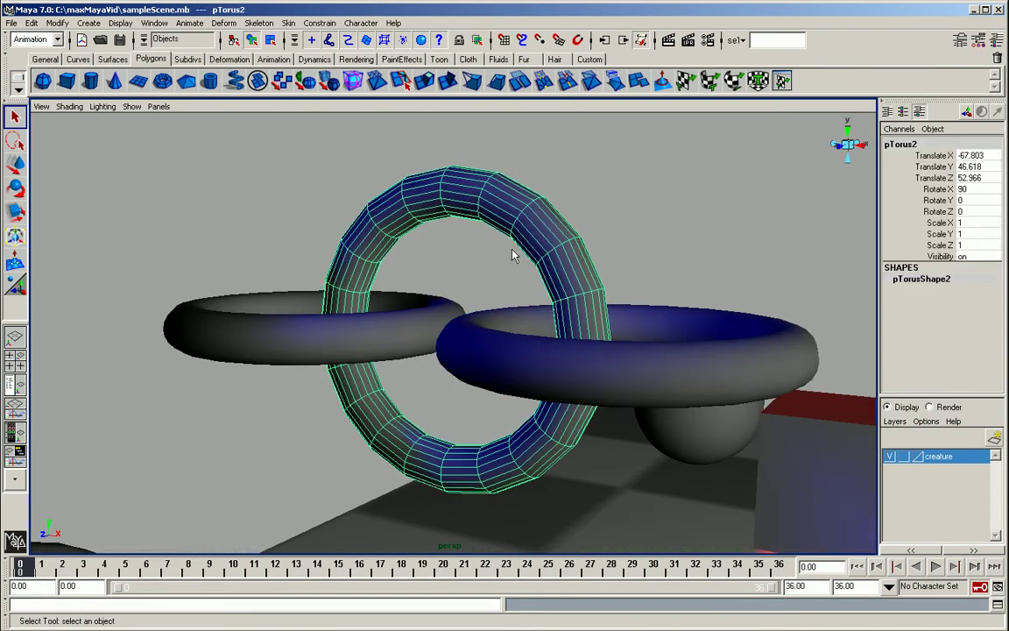
pyautogui.press('a')
pyautogui.press('f')
pyautogui.press('a')
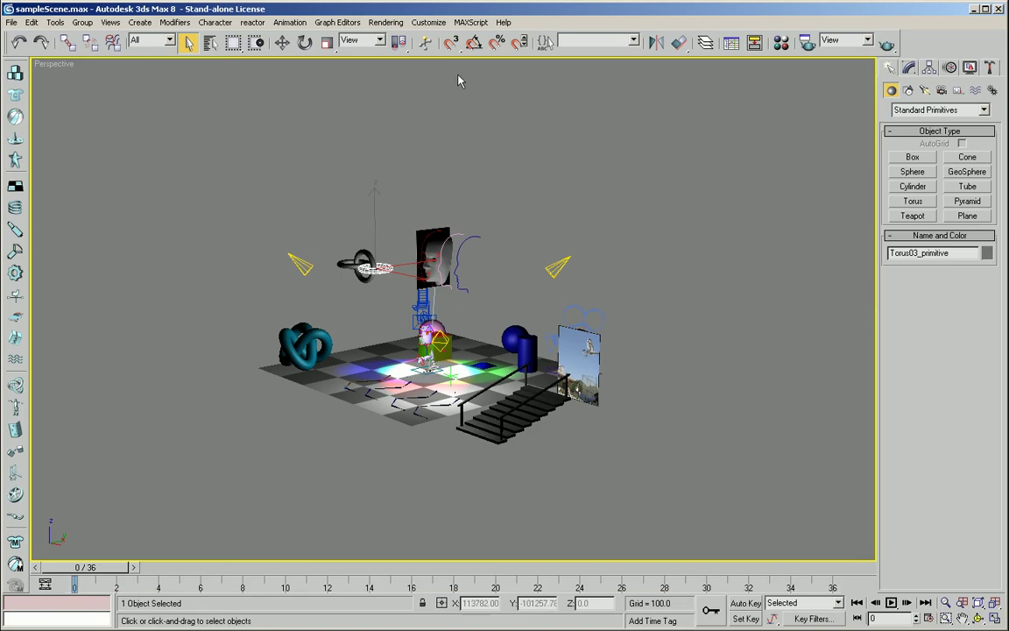
# Check the Customize menu, restore four viewports, and pan the Right view to the face board
pyautogui.click(428, 23)
pyautogui.click(432, 37)
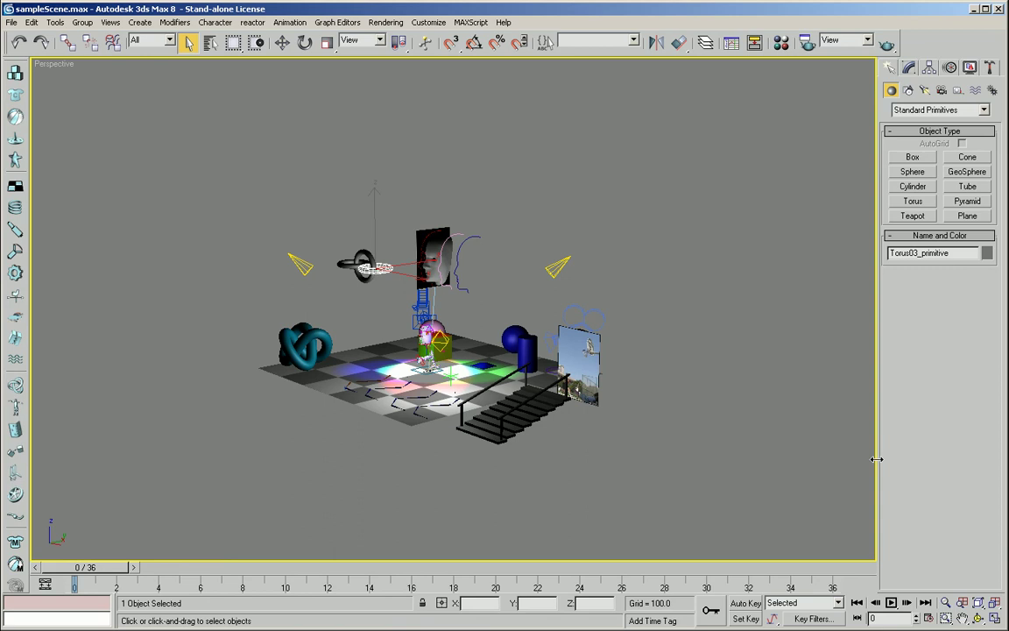
pyautogui.click(993, 616)
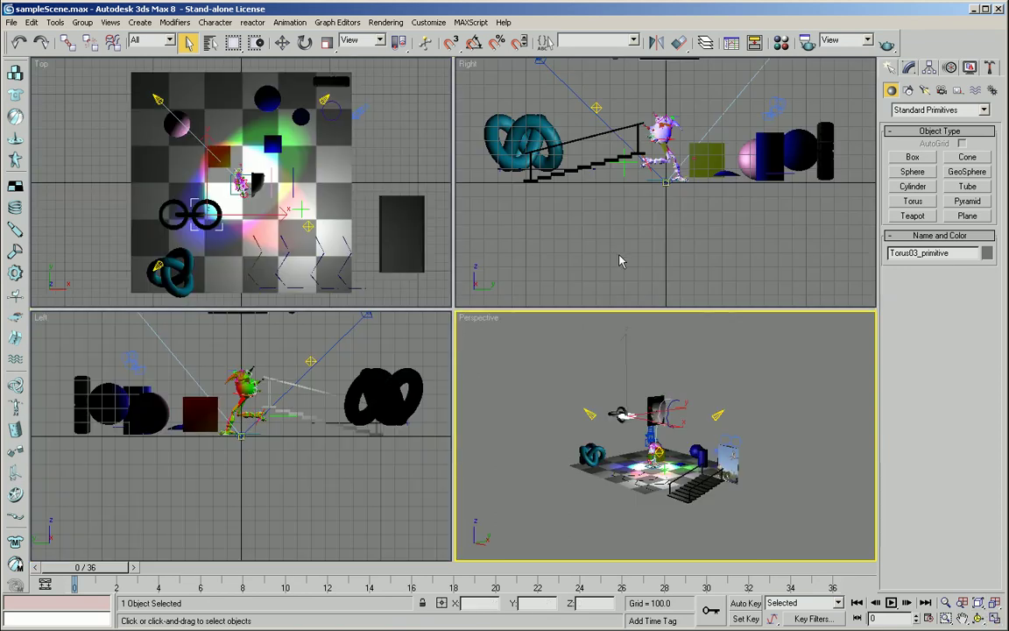
pyautogui.rightClick(661, 219)
pyautogui.moveTo(662, 219); pyautogui.dragTo(668, 289, button='middle')
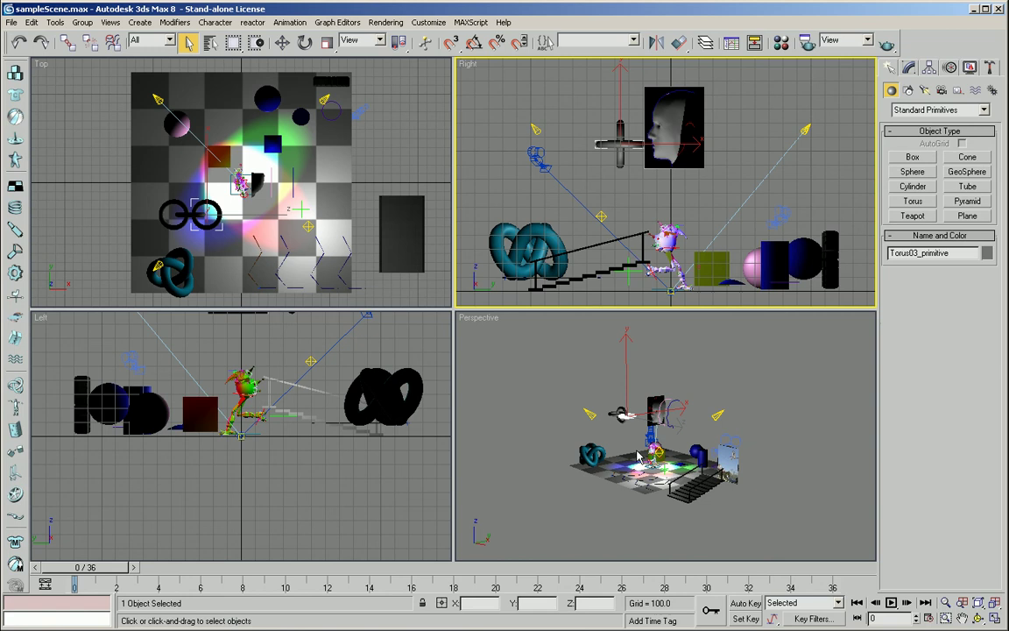
# Frame the selected torus in the Perspective, Right and all other viewports
pyautogui.middleClick(589, 414)
pyautogui.press('z')
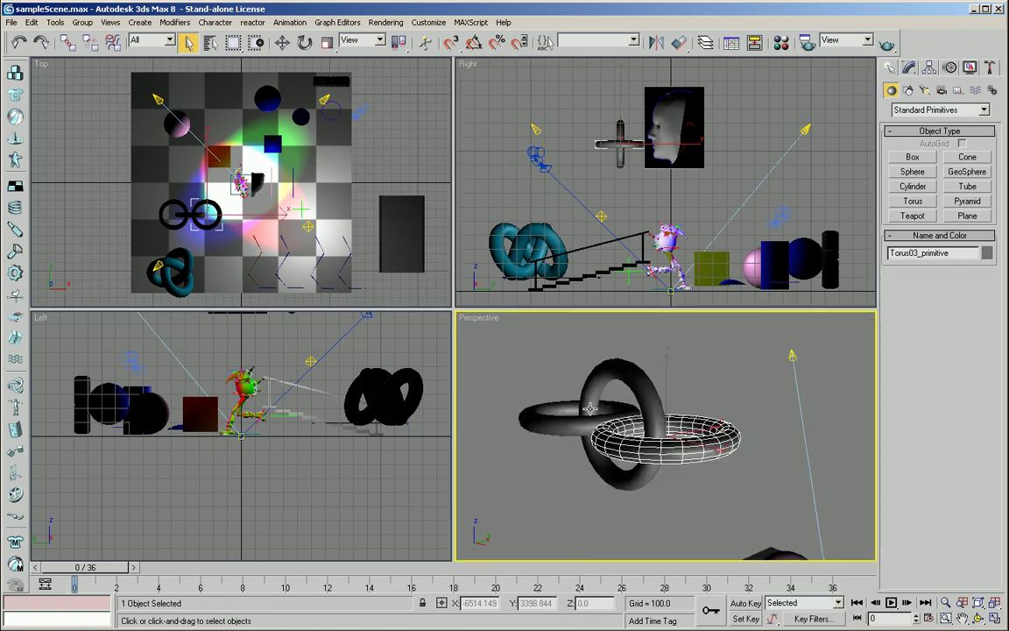
pyautogui.middleClick(586, 202)
pyautogui.press('z')
pyautogui.hotkey('ctrl', 'shift', 'z')
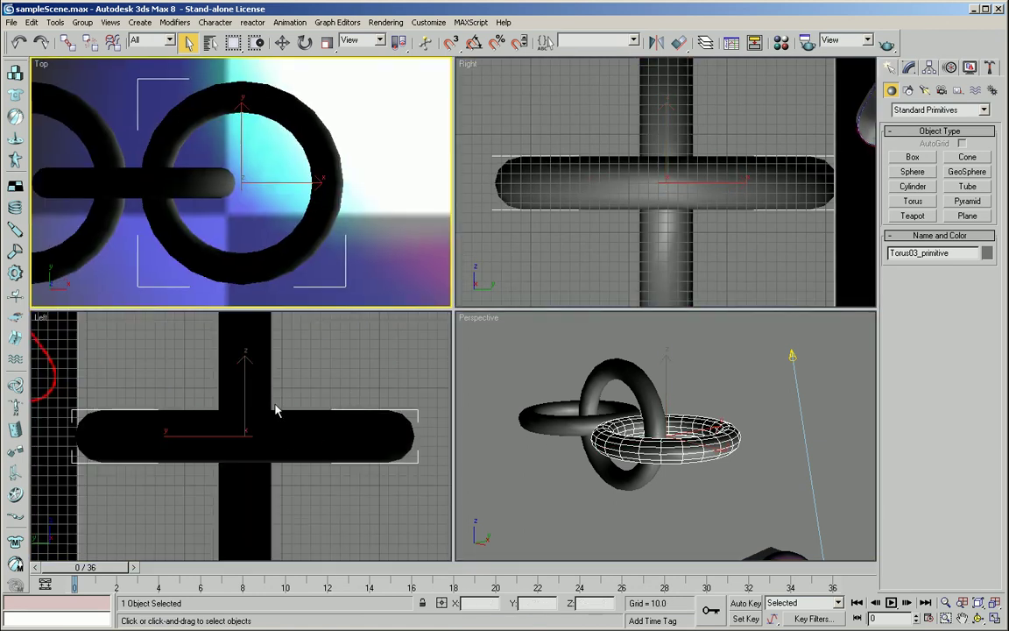
pyautogui.middleClick(275, 413)
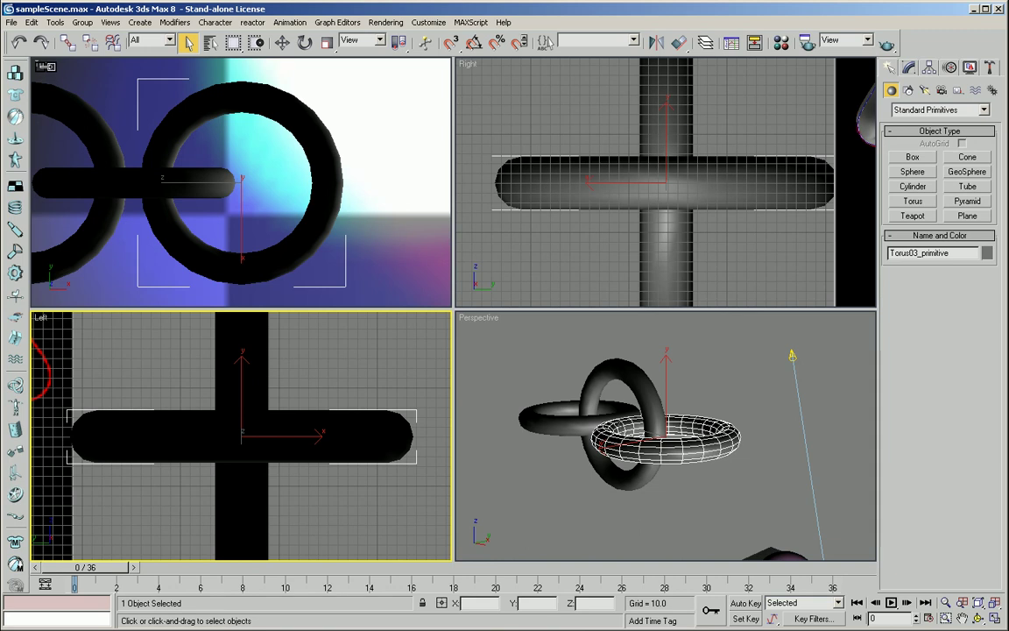
# Pan the Top view, then zoom every viewport to the whole scene with Shift+Ctrl+Z
pyautogui.click(42, 65)
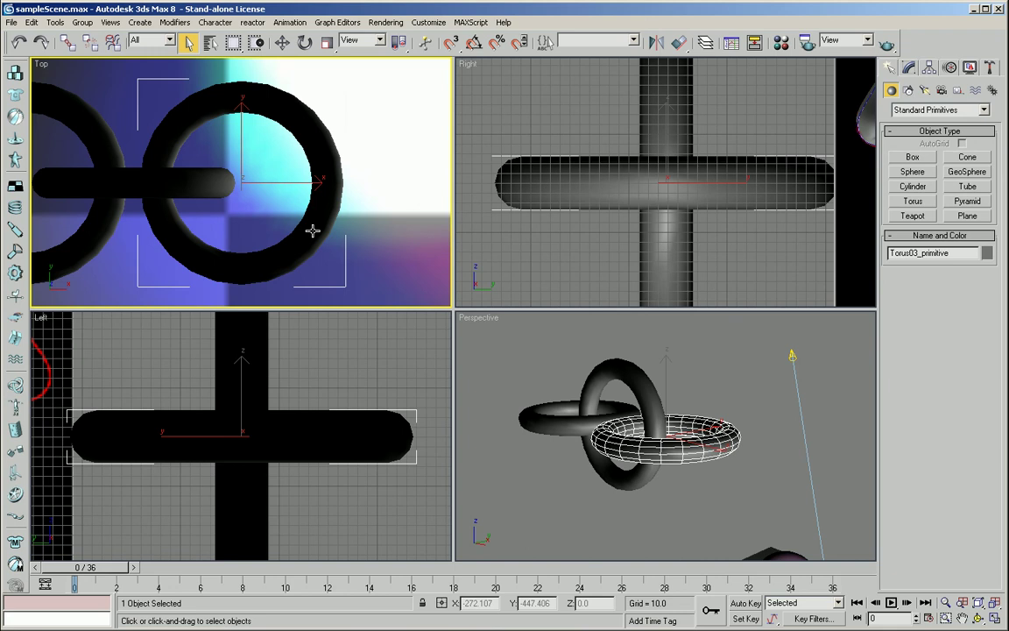
pyautogui.moveTo(256, 221); pyautogui.dragTo(249, 199, button='middle')
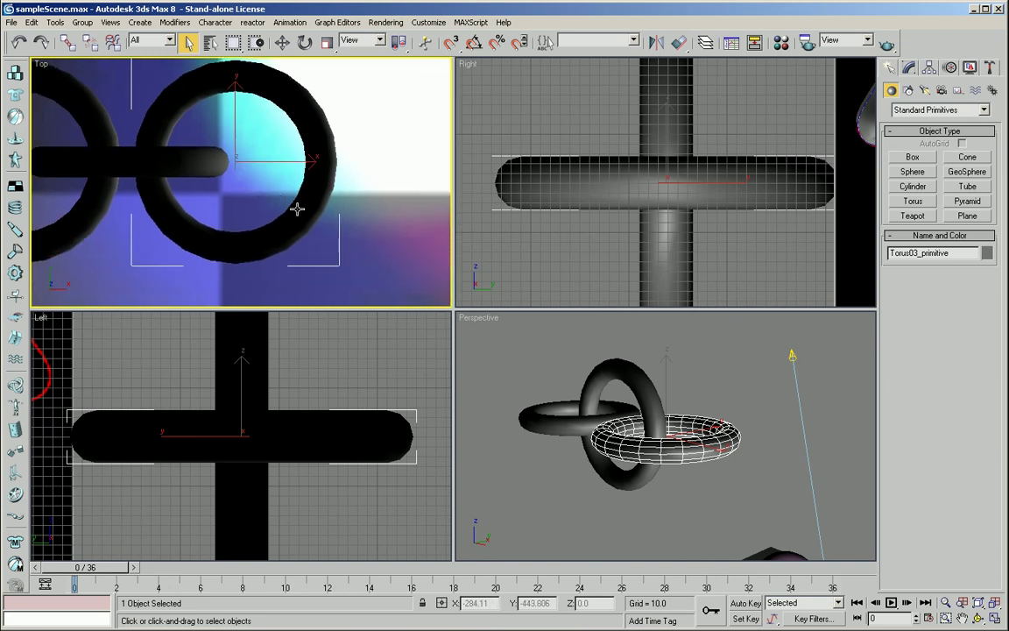
pyautogui.moveTo(312, 209); pyautogui.dragTo(340, 233, button='middle')
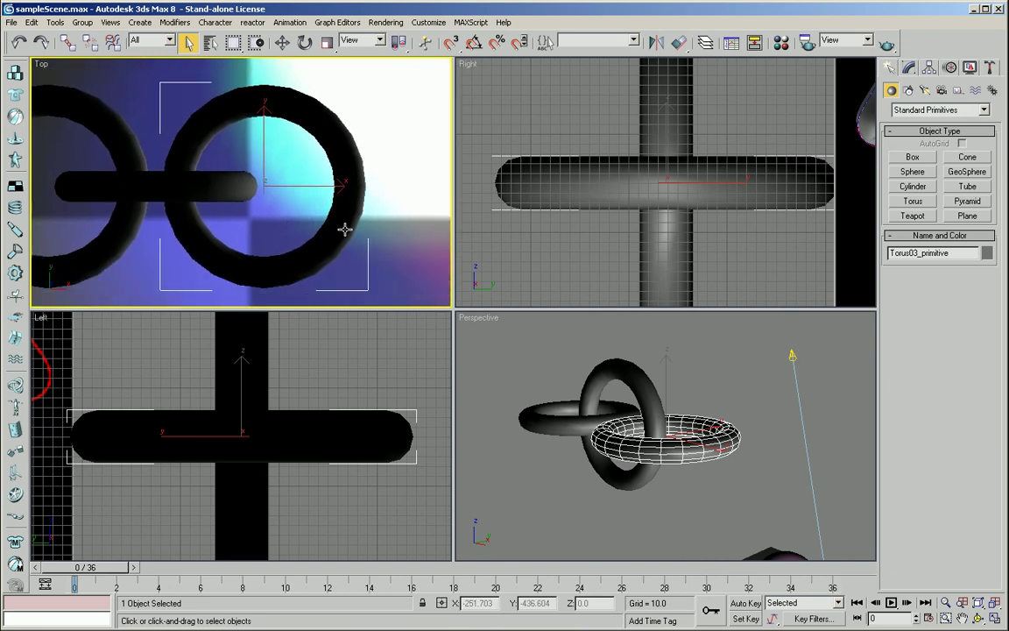
pyautogui.hotkey('shift', 'ctrl', 'z')
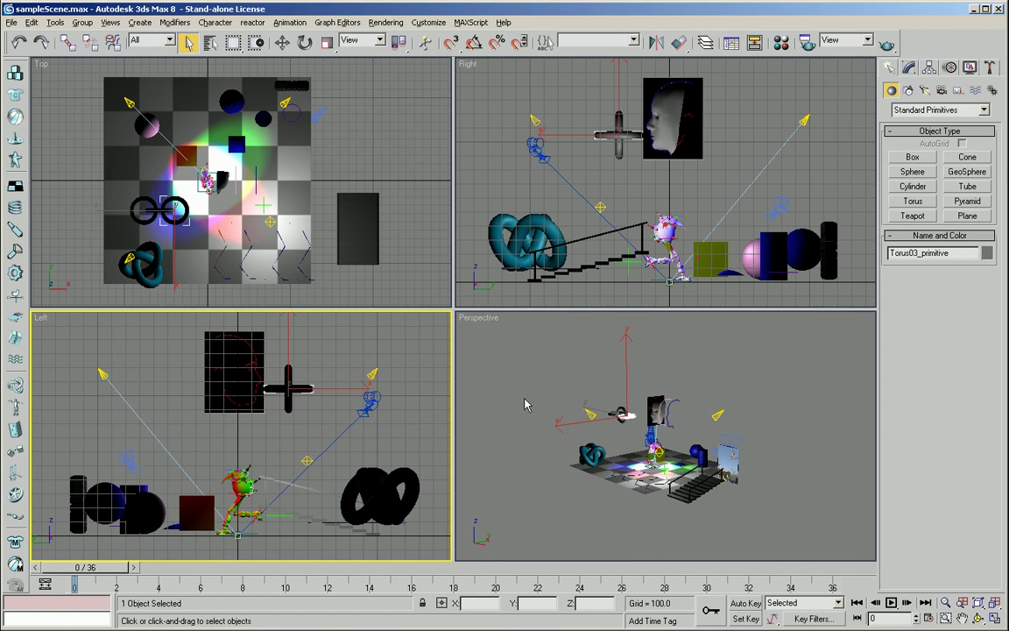
# Toggle maximized views with Alt+W in 3ds Max and Space in Maya, comparing both
pyautogui.hotkey('alt', 'w')
pyautogui.hotkey('alt', 'w')
pyautogui.hotkey('alt', 'w')
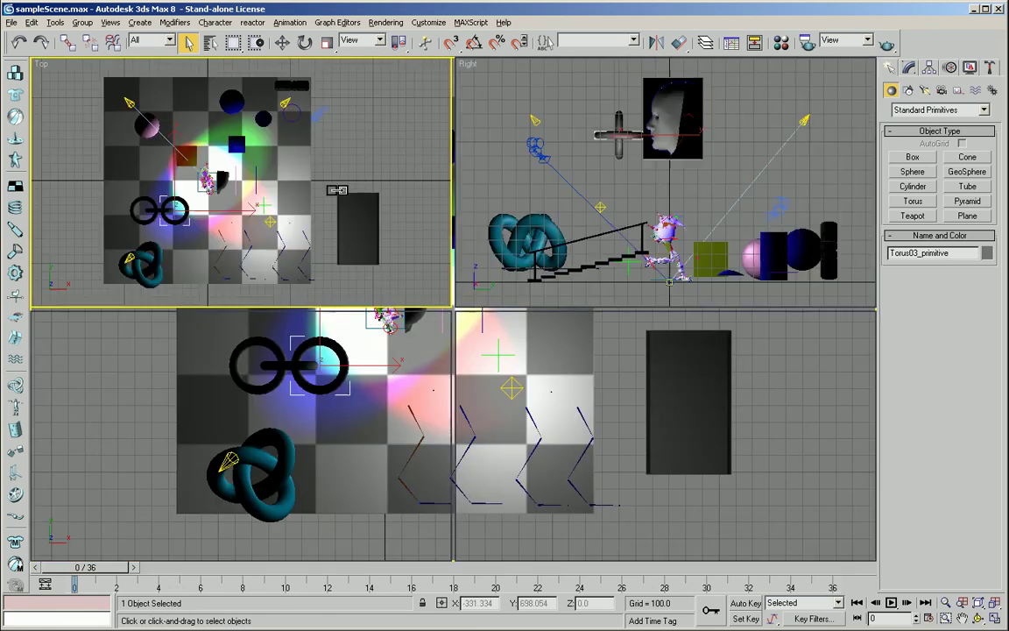
pyautogui.hotkey('alt', 'w')
pyautogui.hotkey('alt', 'w')
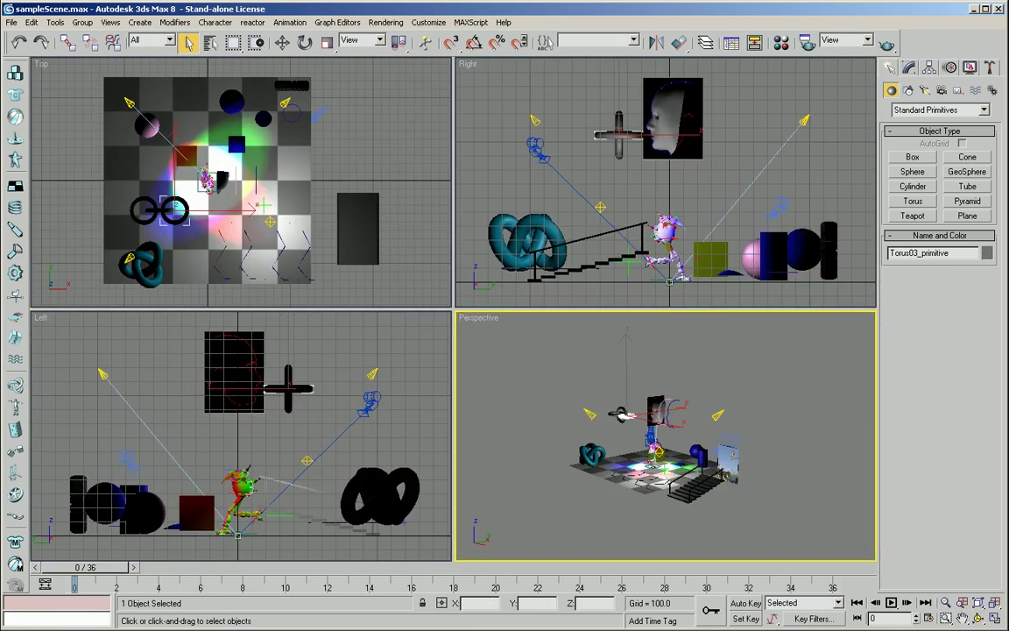
pyautogui.hotkey('alt', 'Tab')
pyautogui.press('space')
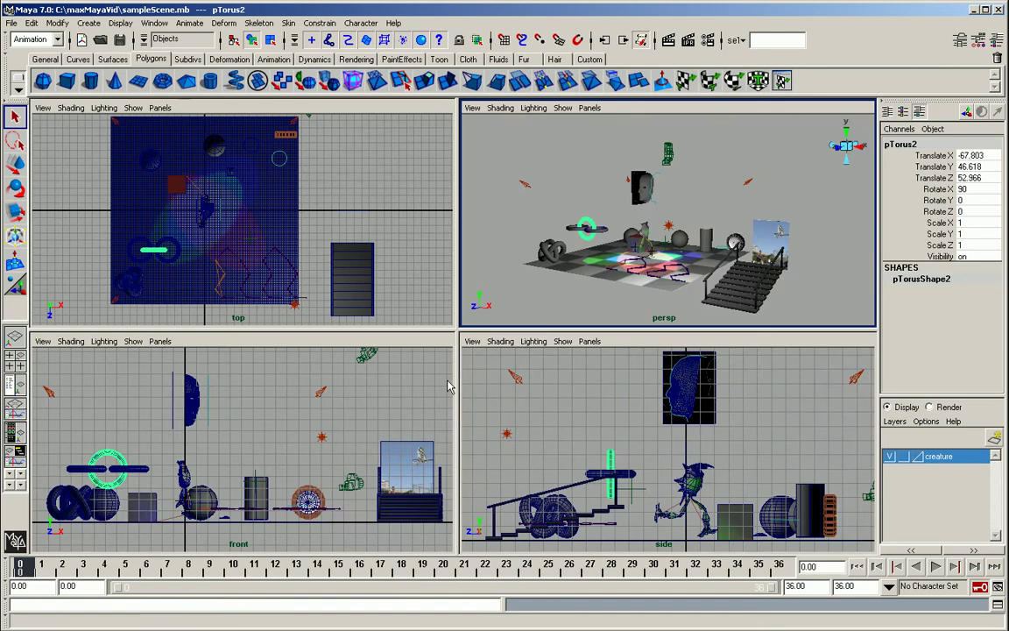
pyautogui.press('space')
pyautogui.press('space')
pyautogui.hotkey('alt', 'Tab')
# Toggle the Right view maximized, restore four views with Top active, and open Customize
pyautogui.hotkey('alt', 'w')
pyautogui.hotkey('alt', 'w')
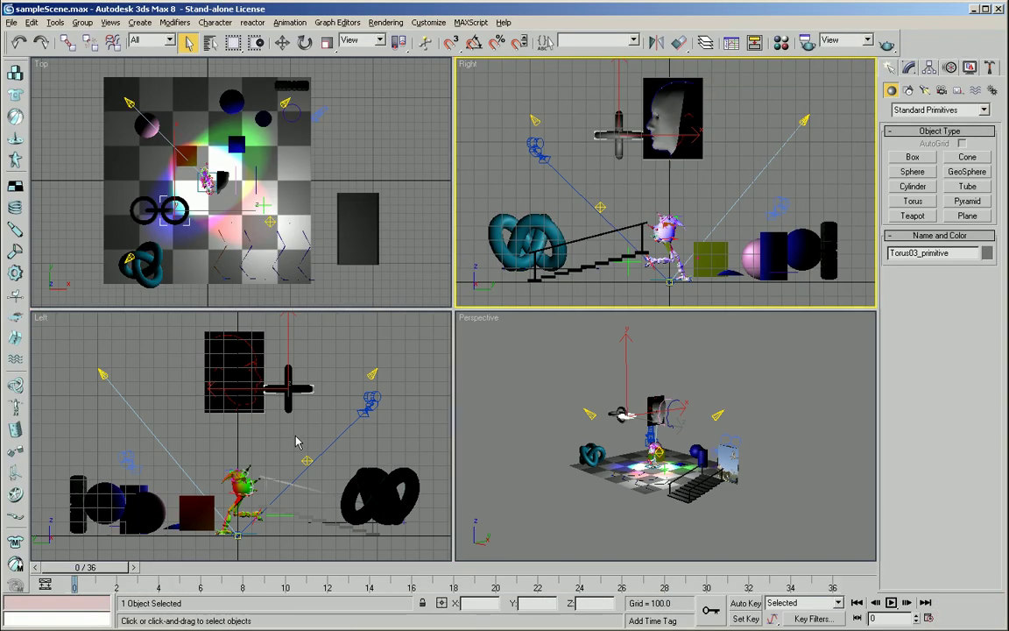
pyautogui.hotkey('alt', 'w')
pyautogui.hotkey('alt', 'w')
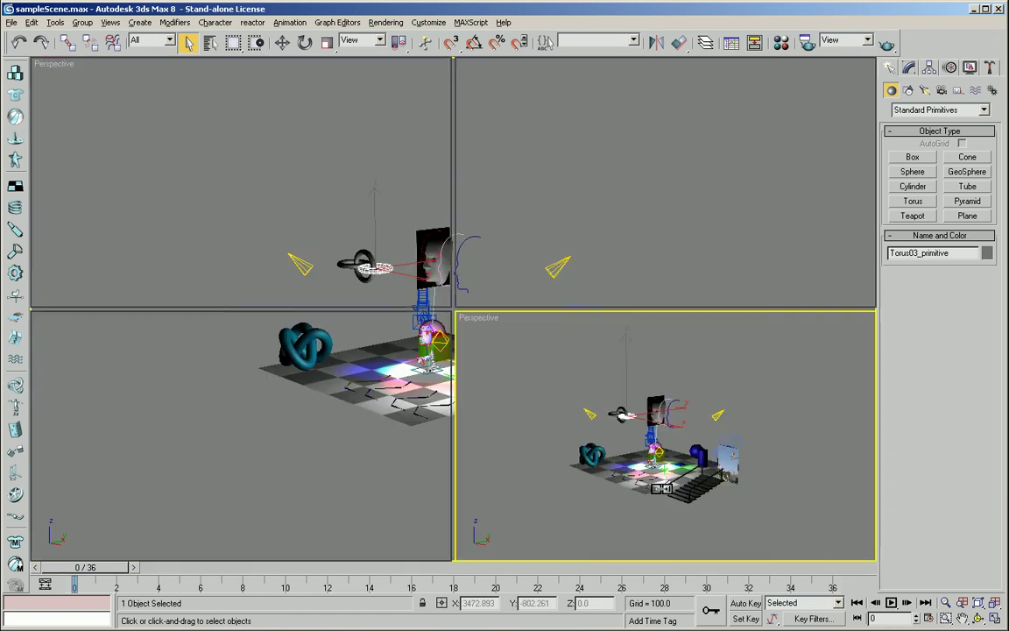
pyautogui.rightClick(333, 256)
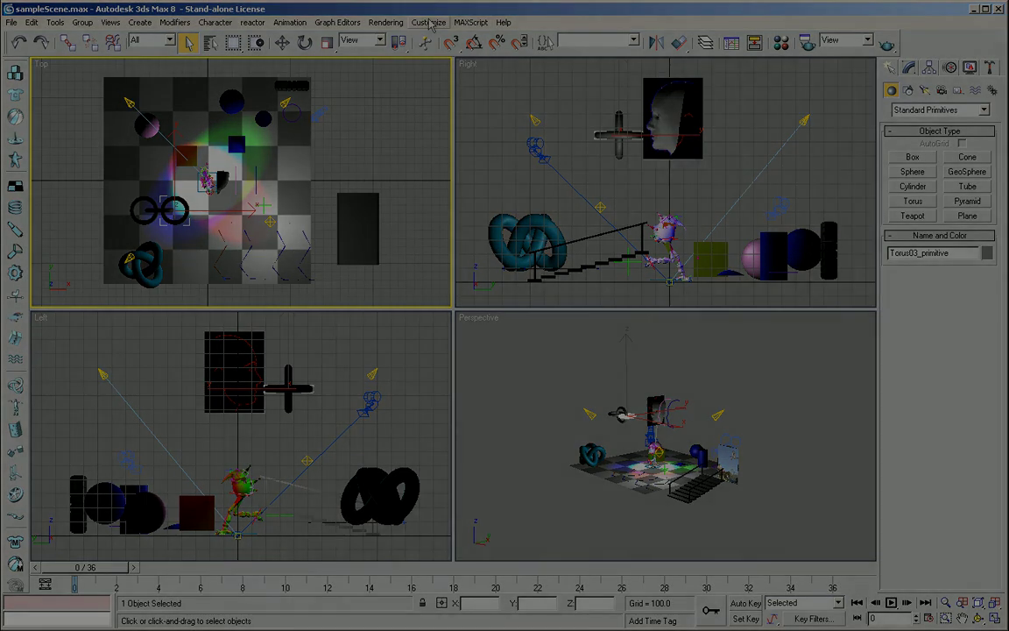
pyautogui.click(428, 22)
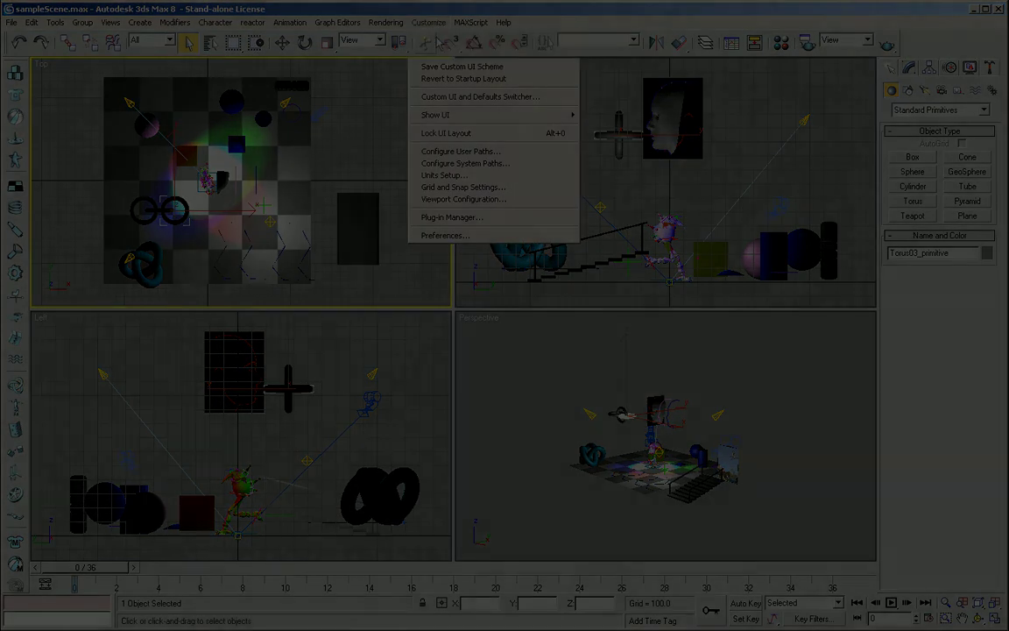